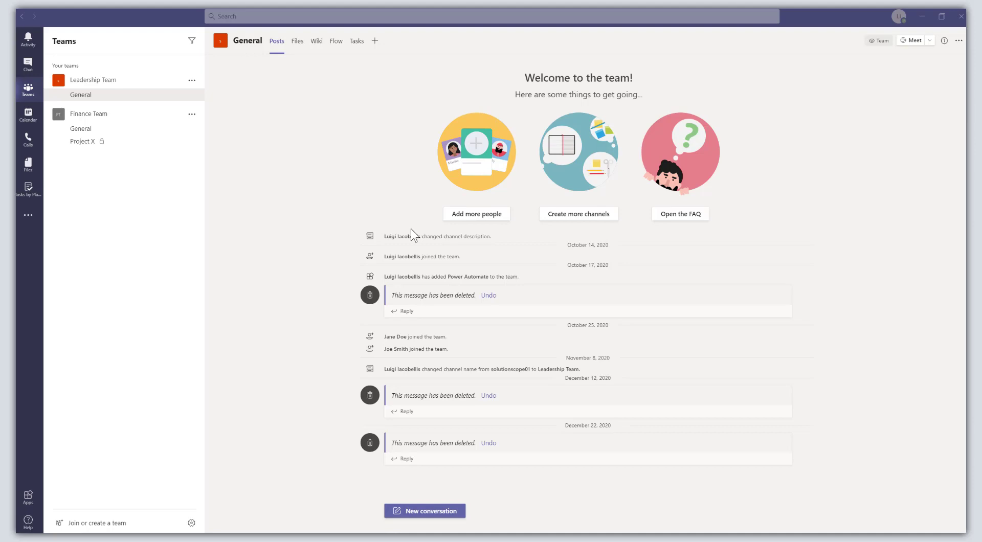
# Find the Approvals app among more added apps and add it to Teams
pyautogui.click(37, 222)
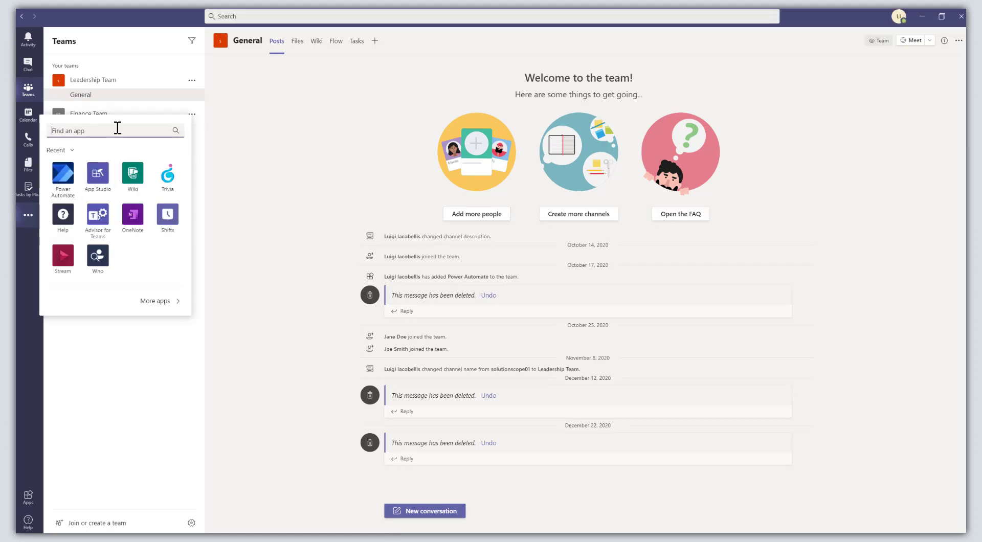
pyautogui.write('Approvals')
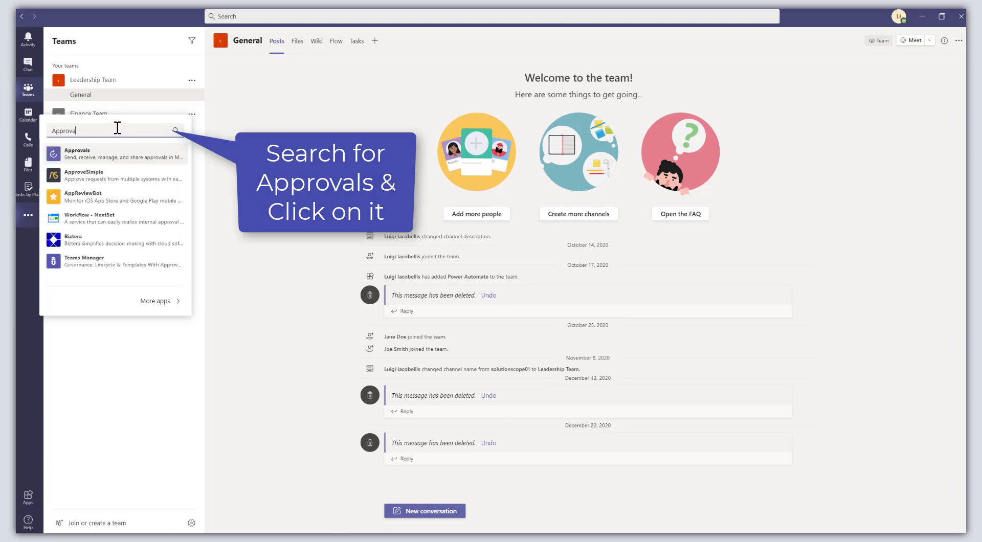
pyautogui.click(145, 160)
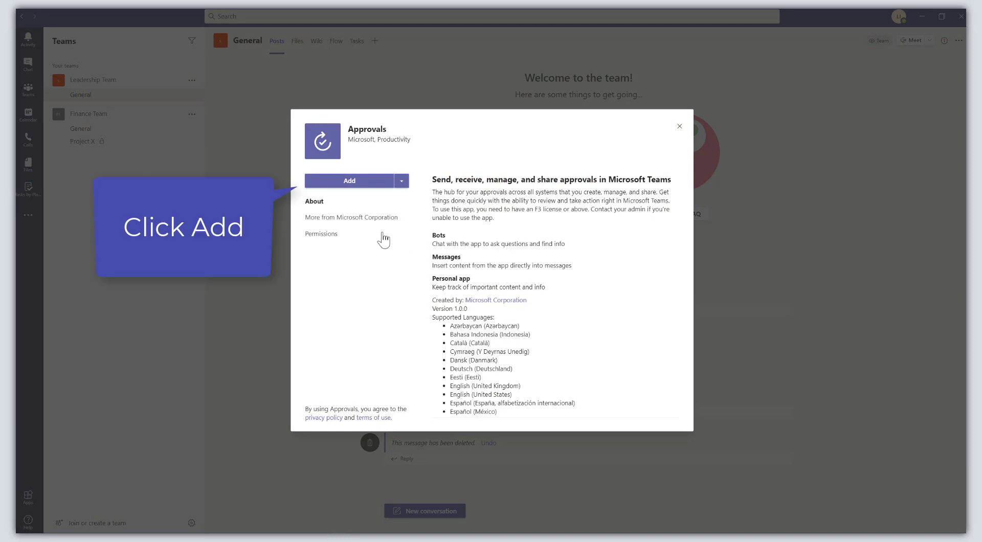
pyautogui.click(367, 189)
pyautogui.click(367, 188)
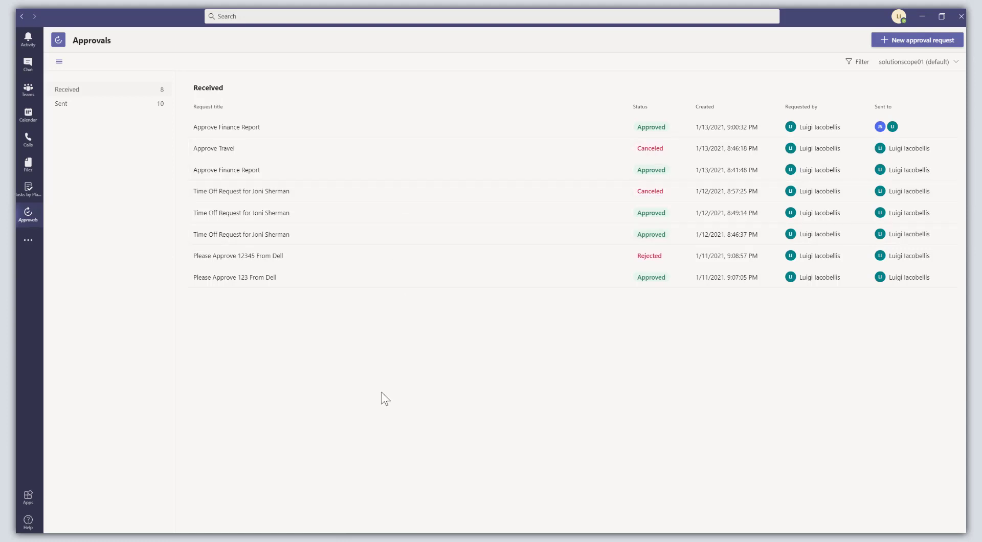
pyautogui.click(84, 110)
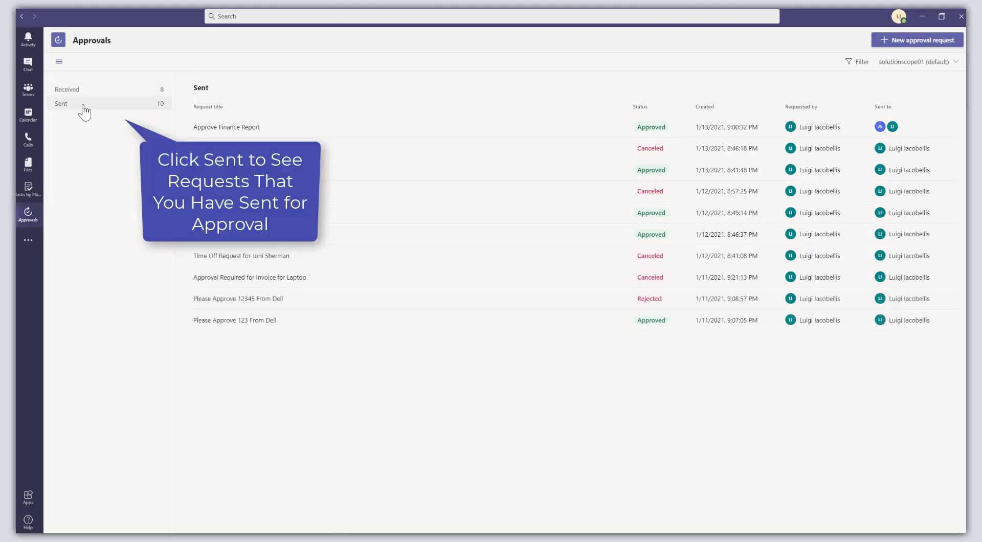
pyautogui.click(91, 95)
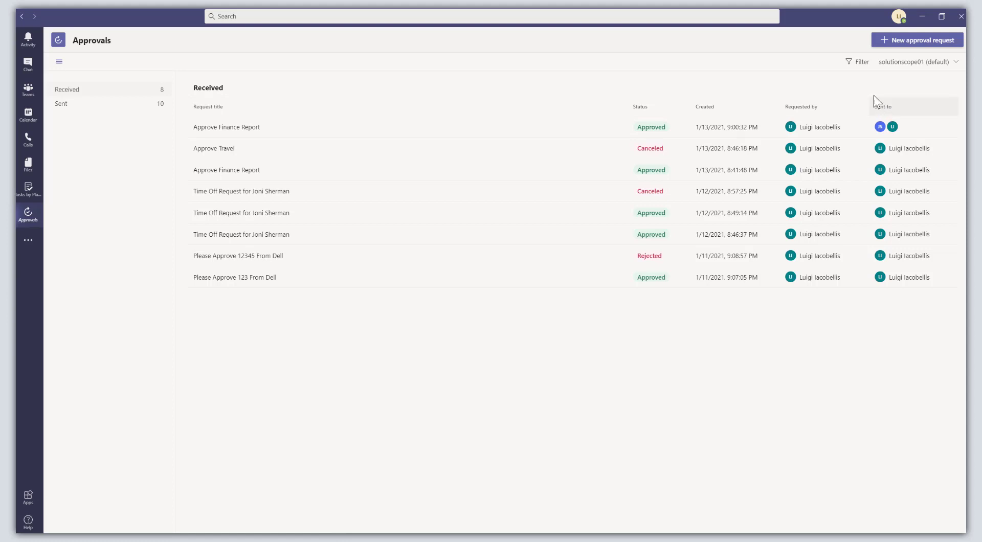
pyautogui.click(855, 74)
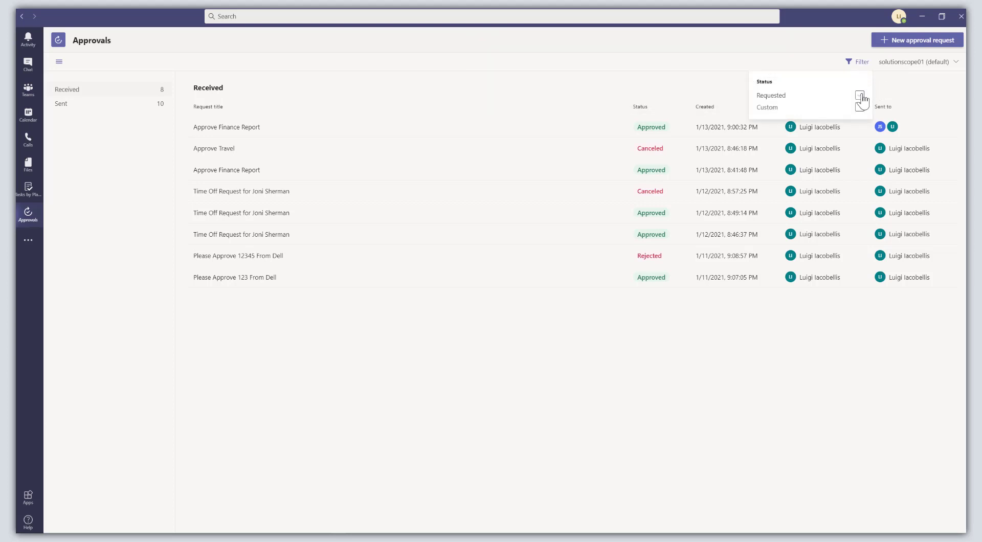
pyautogui.click(859, 96)
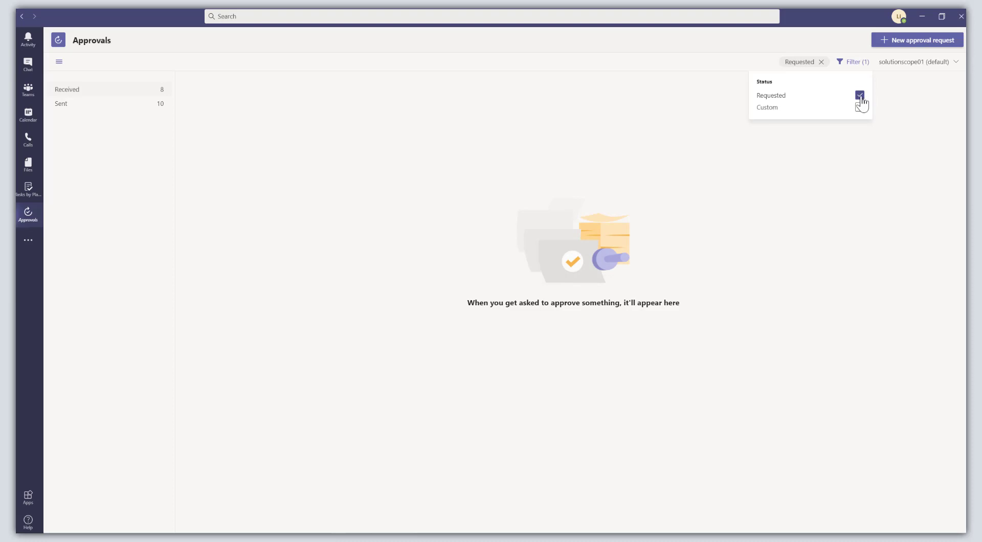
pyautogui.click(859, 96)
pyautogui.click(860, 107)
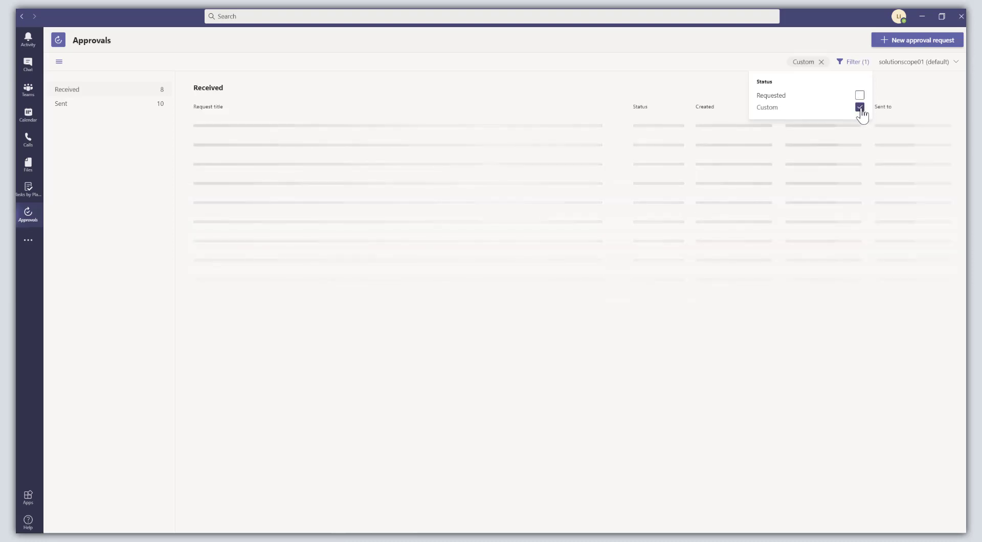
pyautogui.click(857, 108)
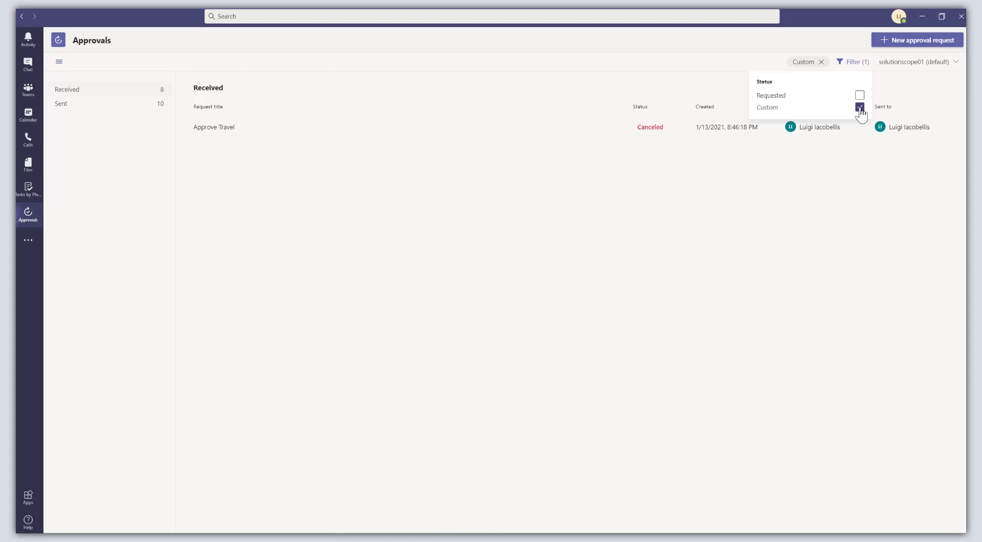
pyautogui.click(804, 69)
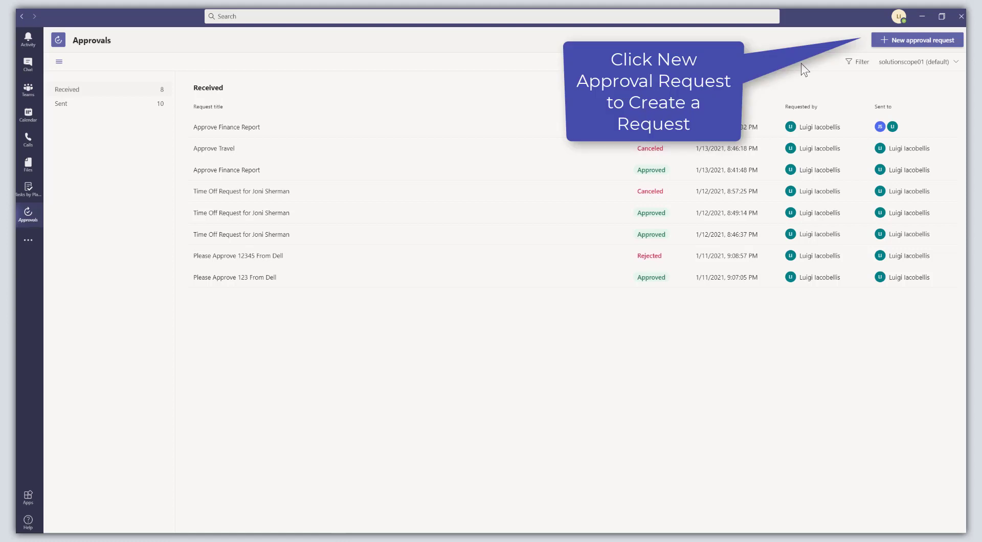
# Create a new approval request named 'Approve Finance Report'
pyautogui.click(891, 49)
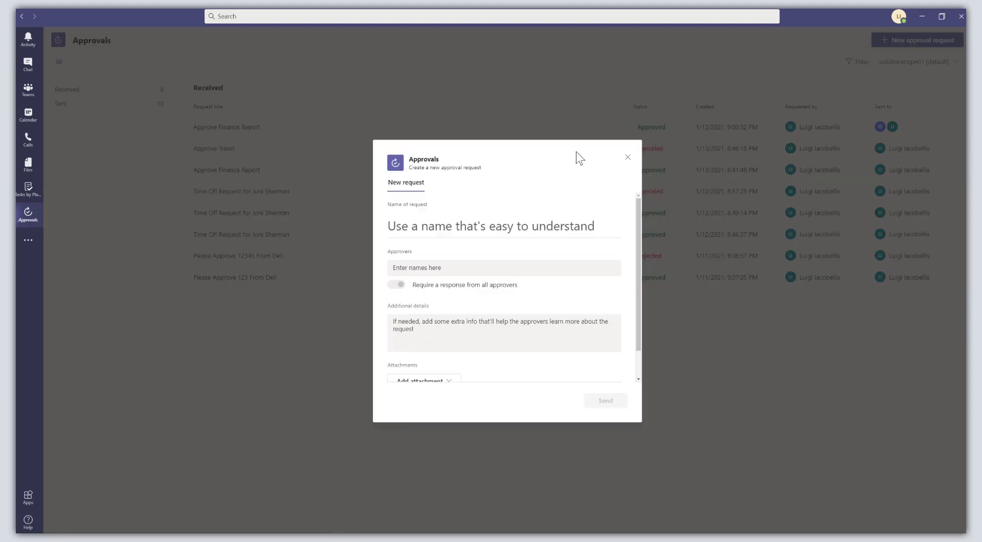
pyautogui.click(434, 231)
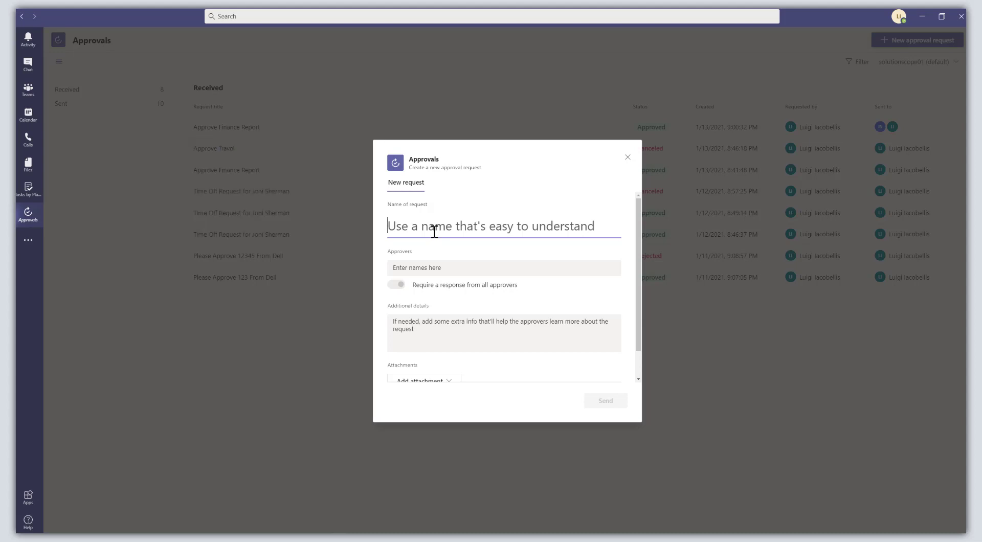
pyautogui.write('Appr')
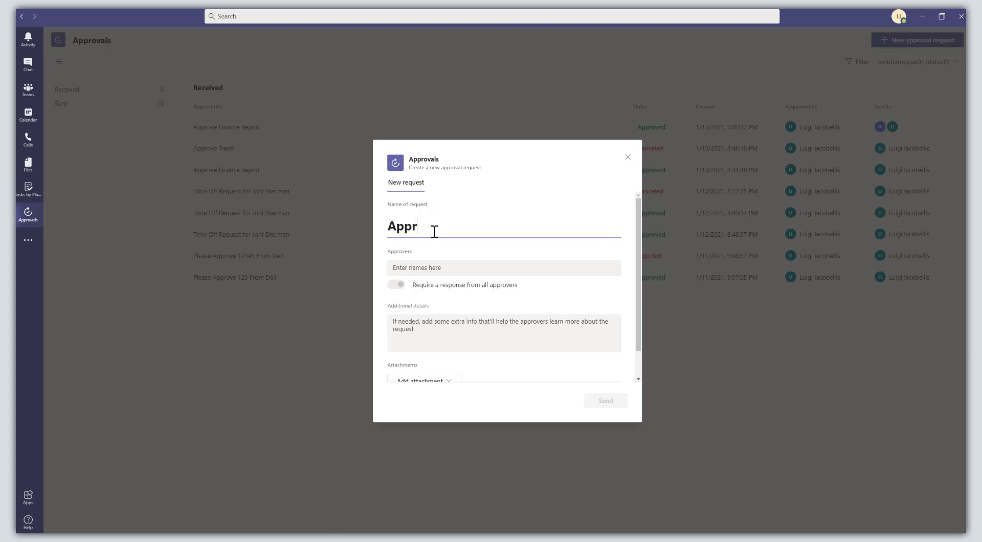
pyautogui.write('ove Finance Report')
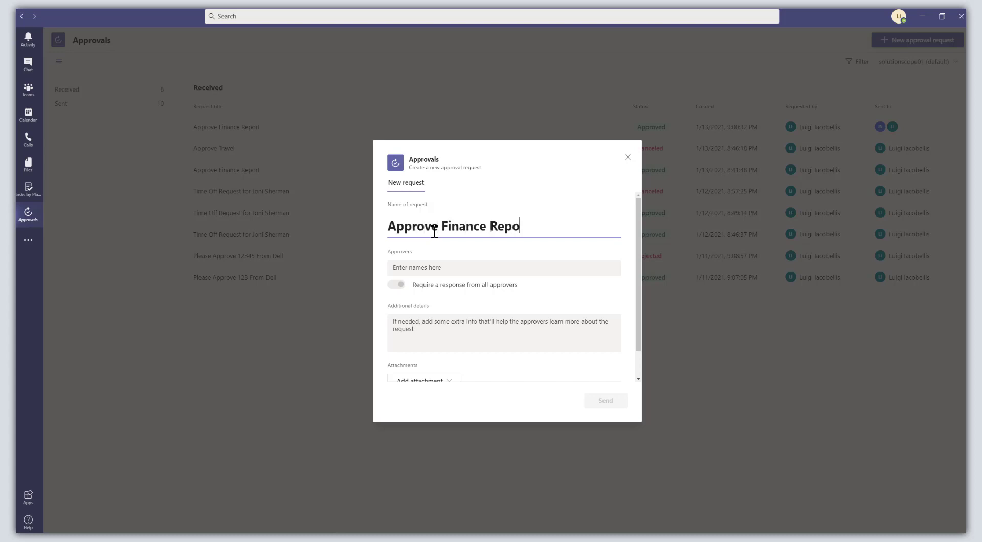
pyautogui.click(432, 264)
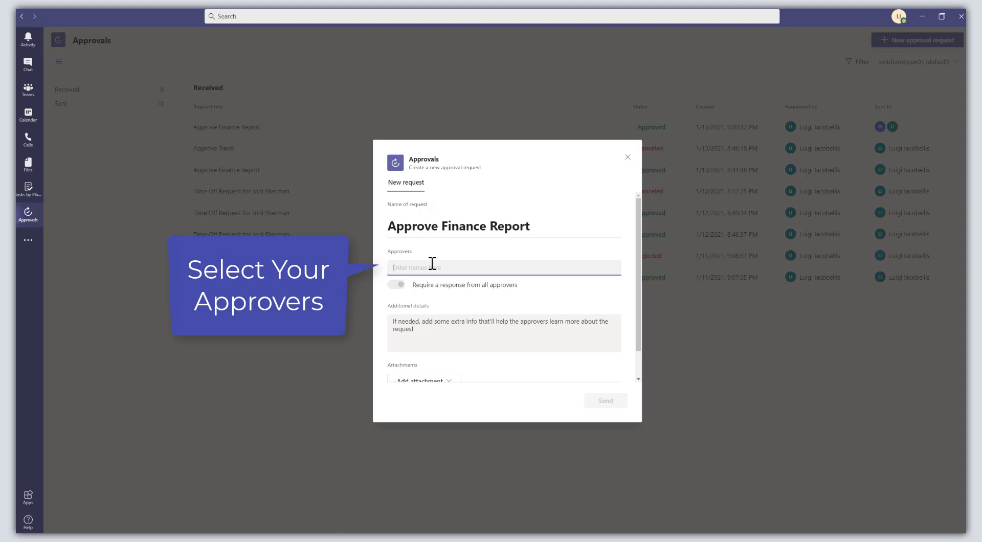
# Add two approvers from the suggestions and turn off 'Require a response from all approvers'
pyautogui.write('Luigi Iacobellis')
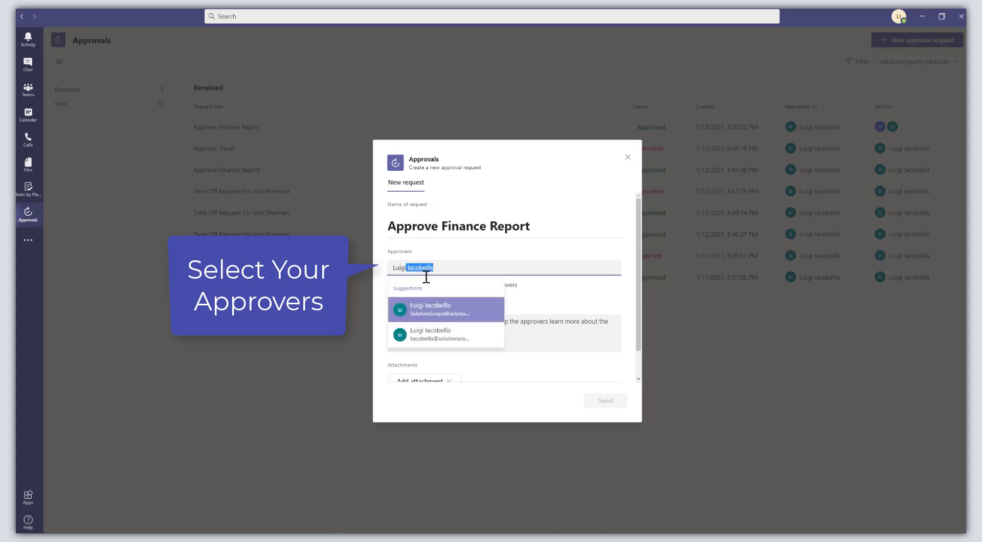
pyautogui.click(438, 320)
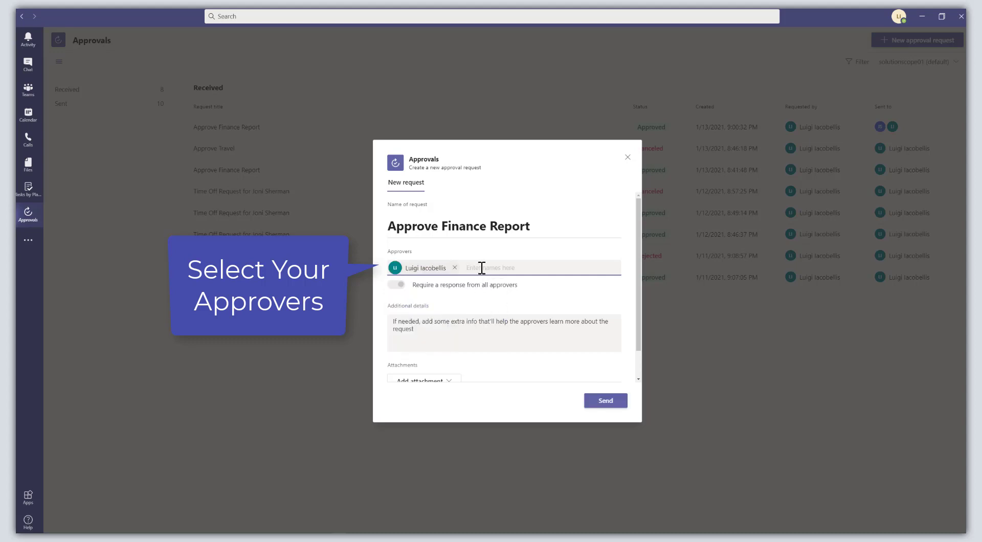
pyautogui.write('Joni Sherman')
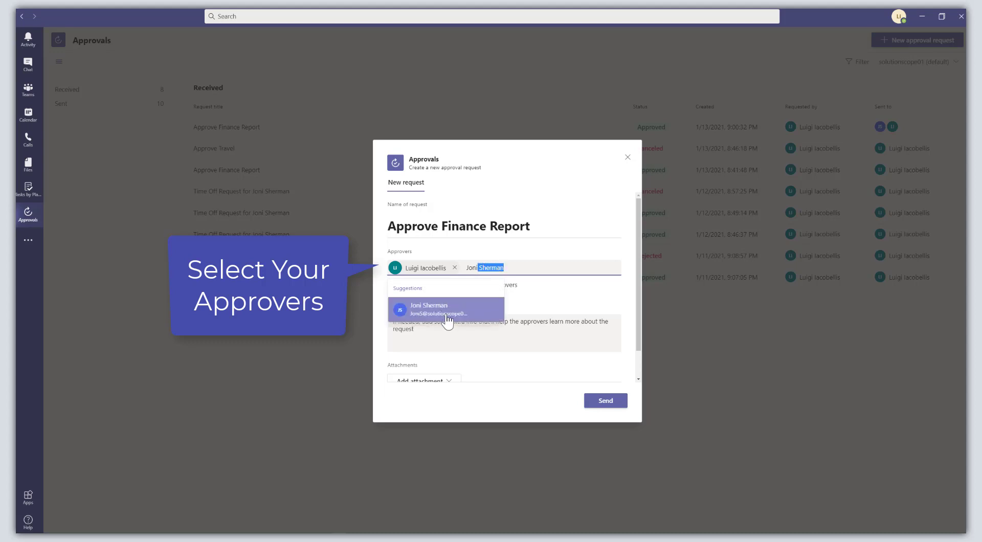
pyautogui.click(447, 317)
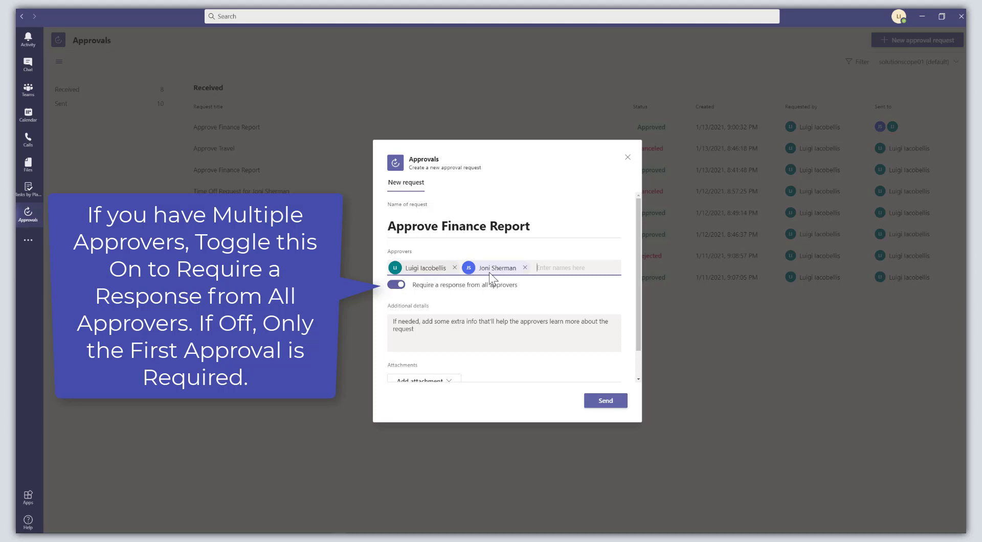
pyautogui.click(399, 287)
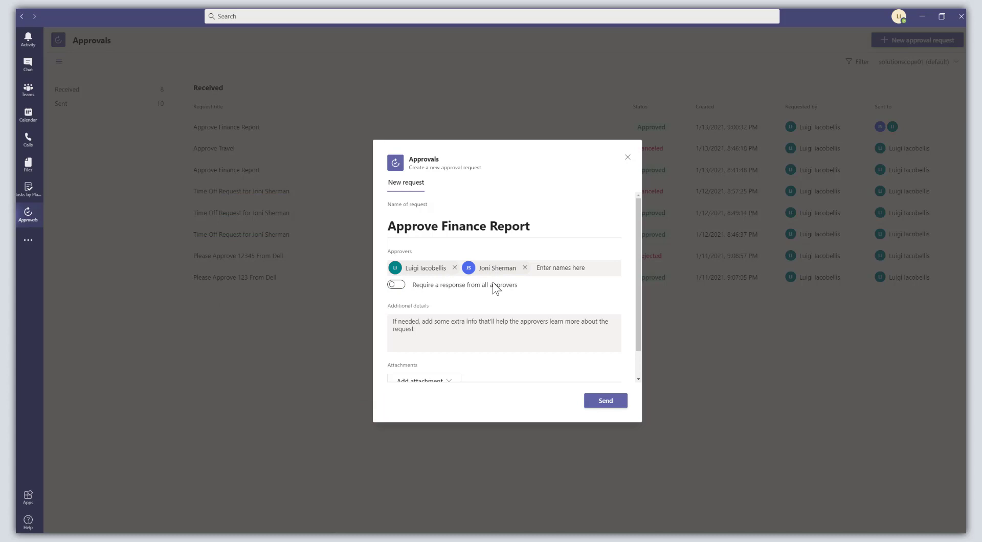
# Enter the additional details 'Hello, Please approve the finance report for publishing.'
pyautogui.click(459, 336)
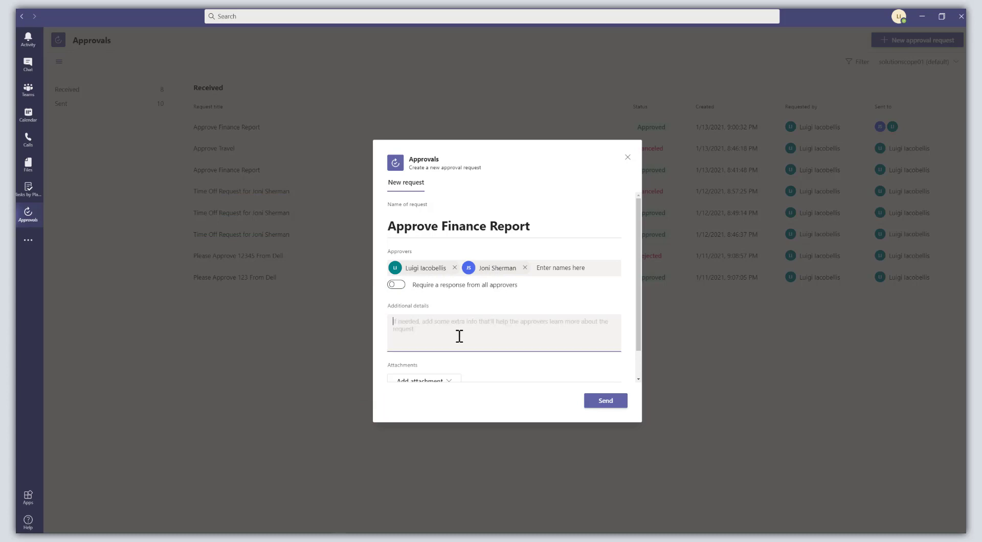
pyautogui.scroll(-1, 460, 336)
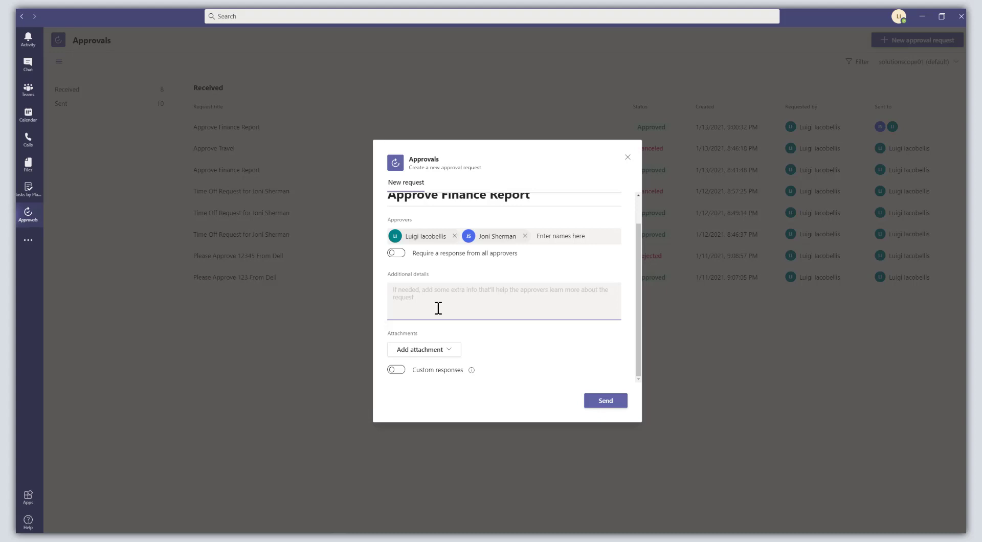
pyautogui.write('He')
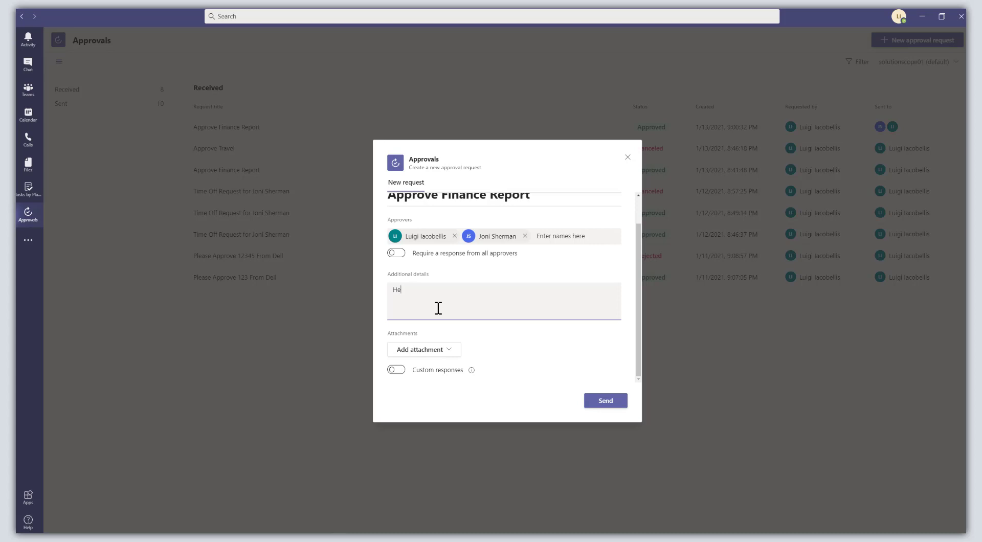
pyautogui.write('llo, Please approve the finance report for publishing.')
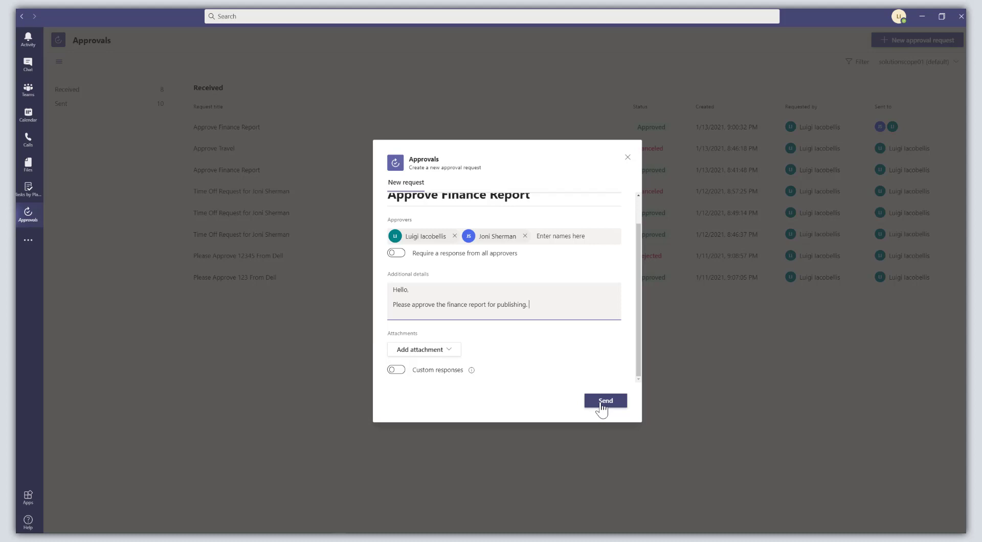
pyautogui.click(452, 358)
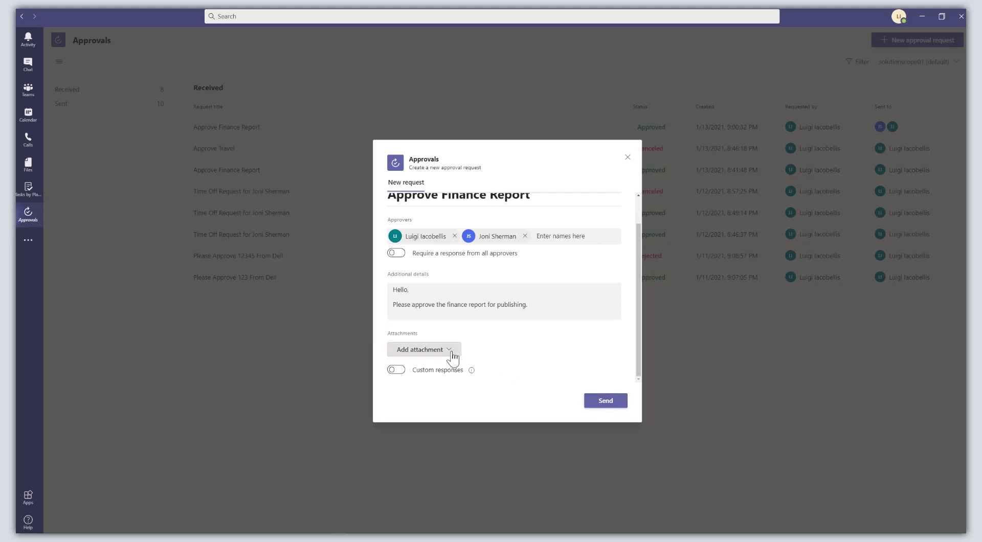
# Attach Finance Report for Year End.docx from this computer, replacing the existing copy
pyautogui.click(455, 365)
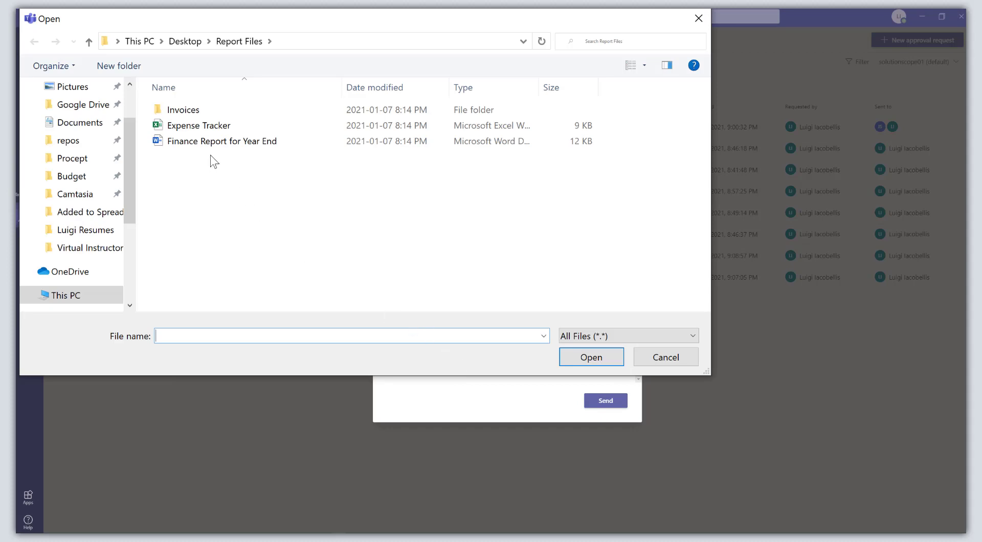
pyautogui.click(226, 143)
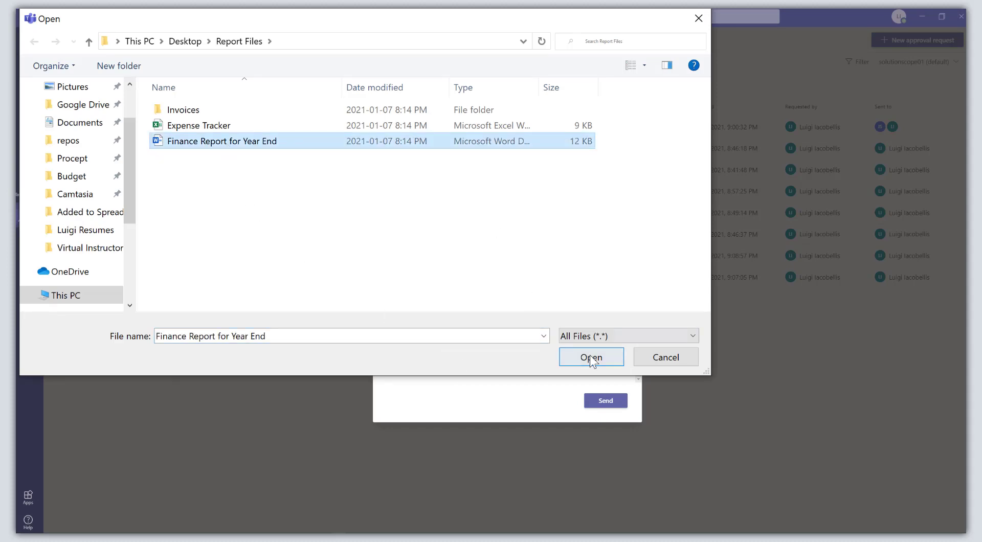
pyautogui.click(590, 358)
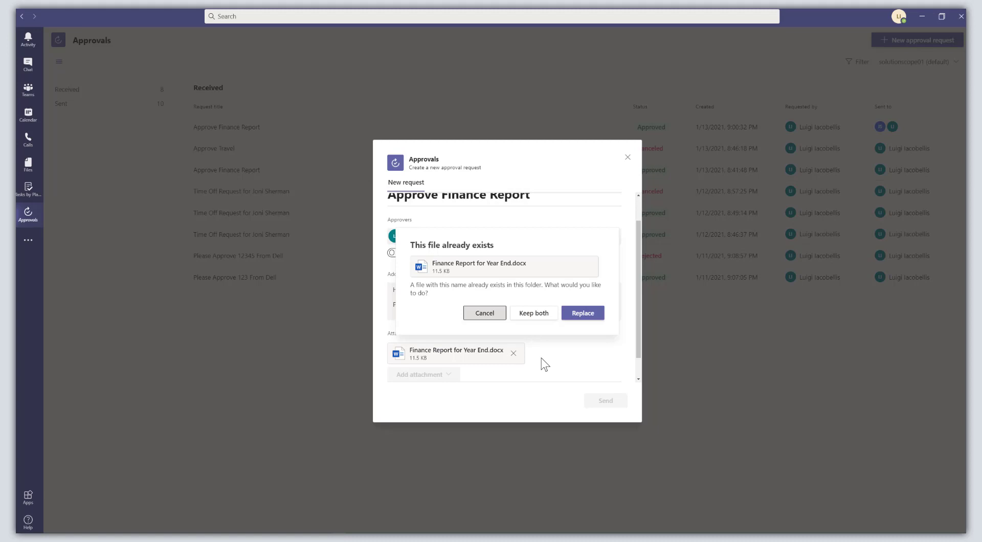
pyautogui.click(589, 314)
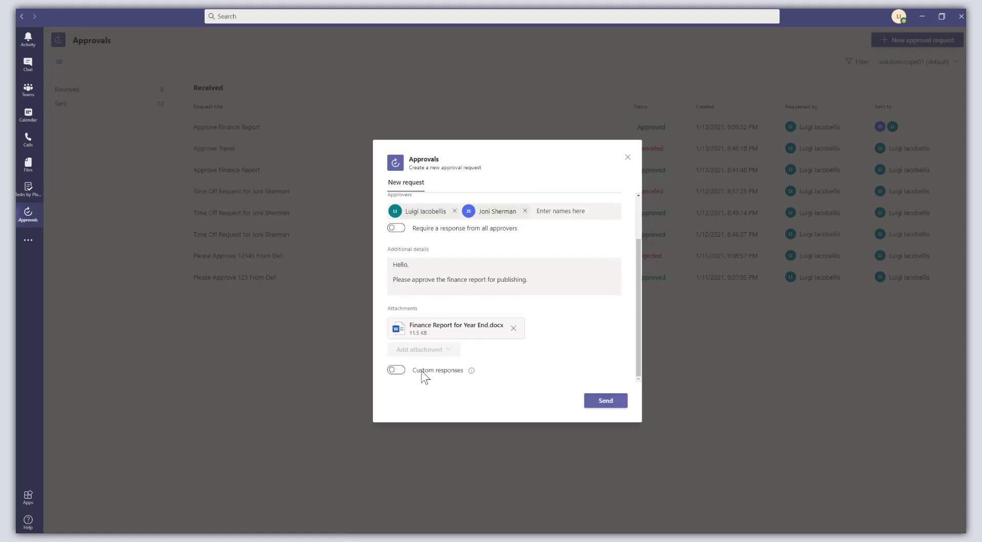
pyautogui.click(395, 372)
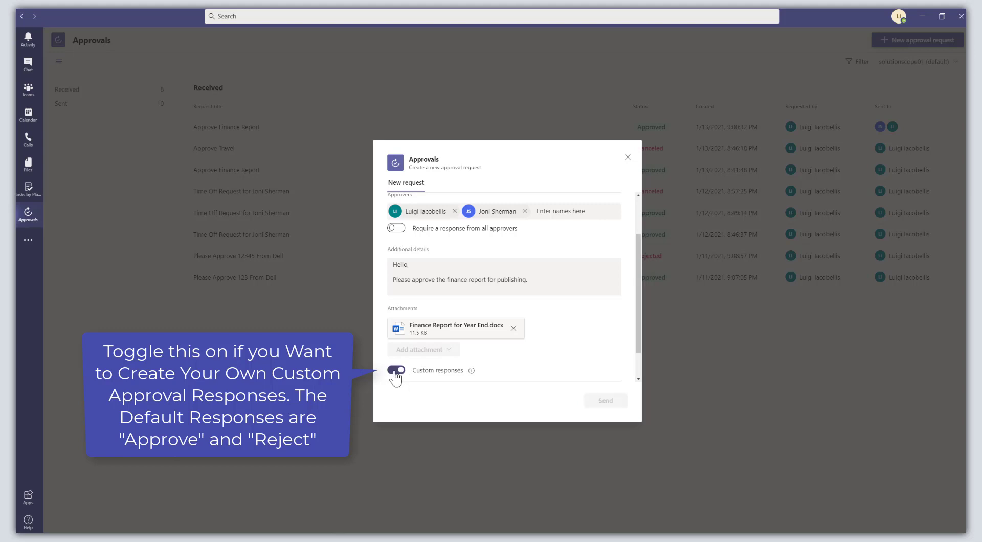
pyautogui.click(407, 354)
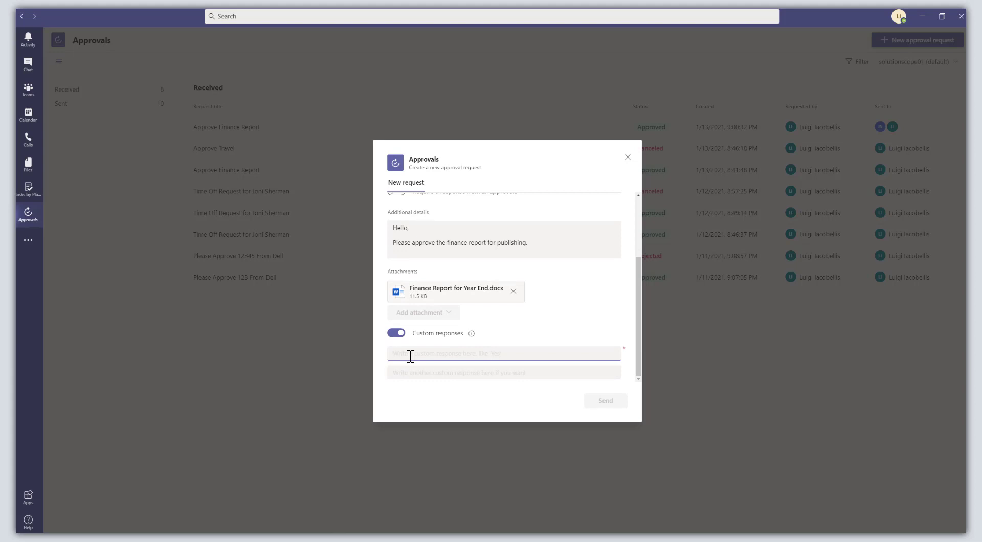
pyautogui.write('Yes, I approve')
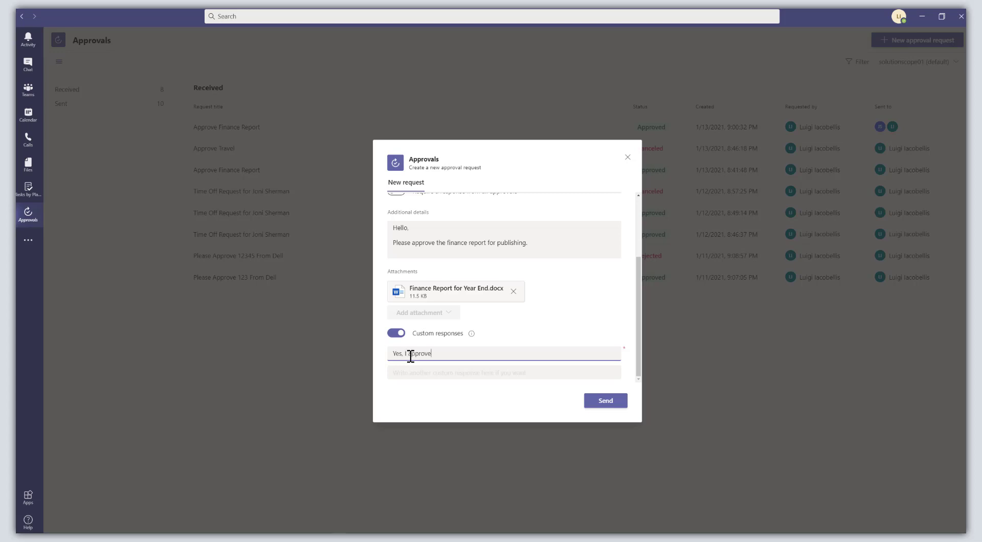
pyautogui.press('Tab')
pyautogui.write('No, I')
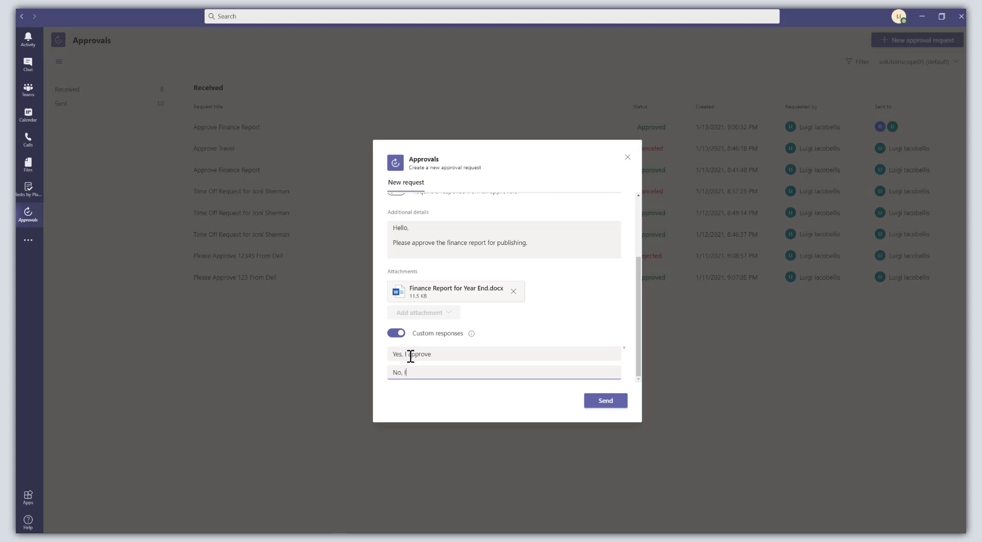
pyautogui.write(" don't")
pyautogui.click(401, 334)
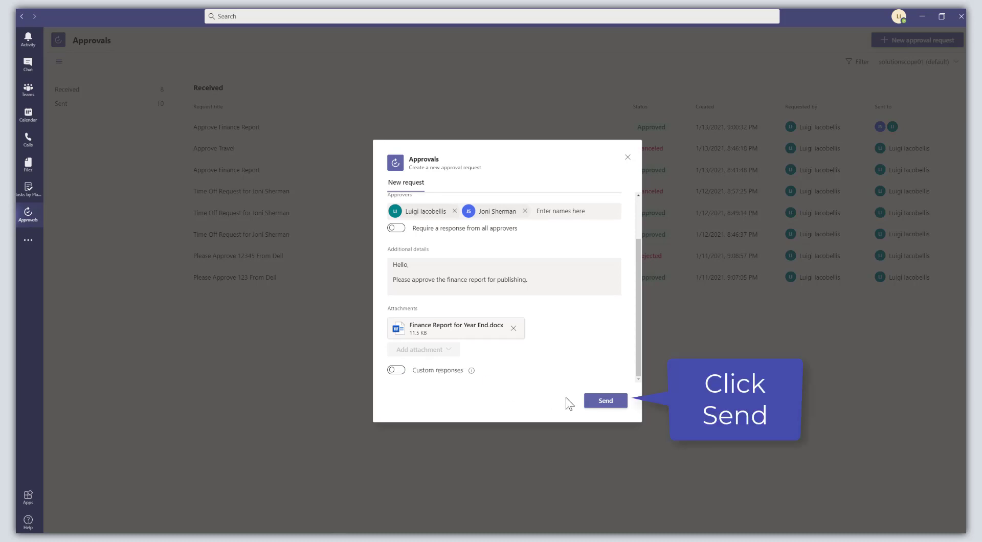
# Send the request and view the Received approvals list
pyautogui.click(600, 403)
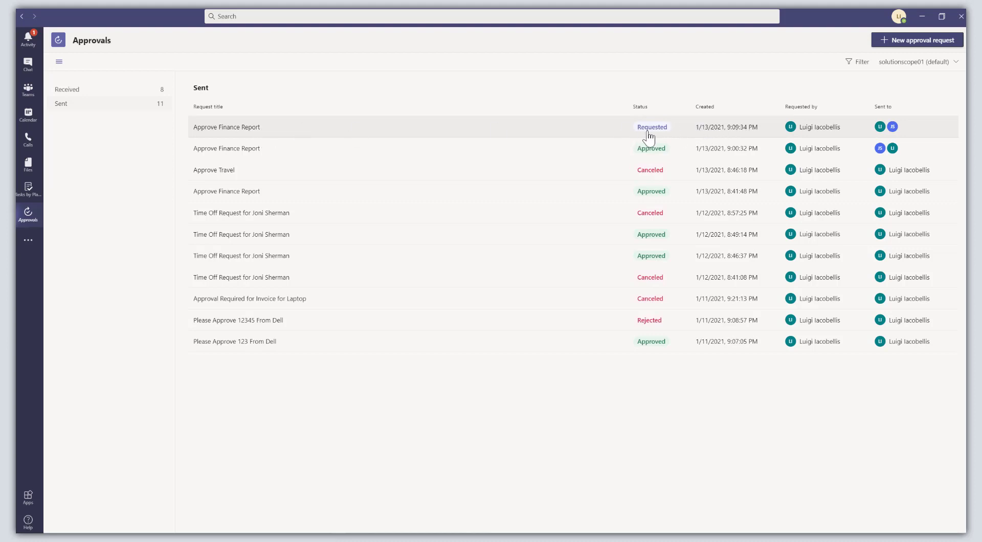
pyautogui.click(81, 93)
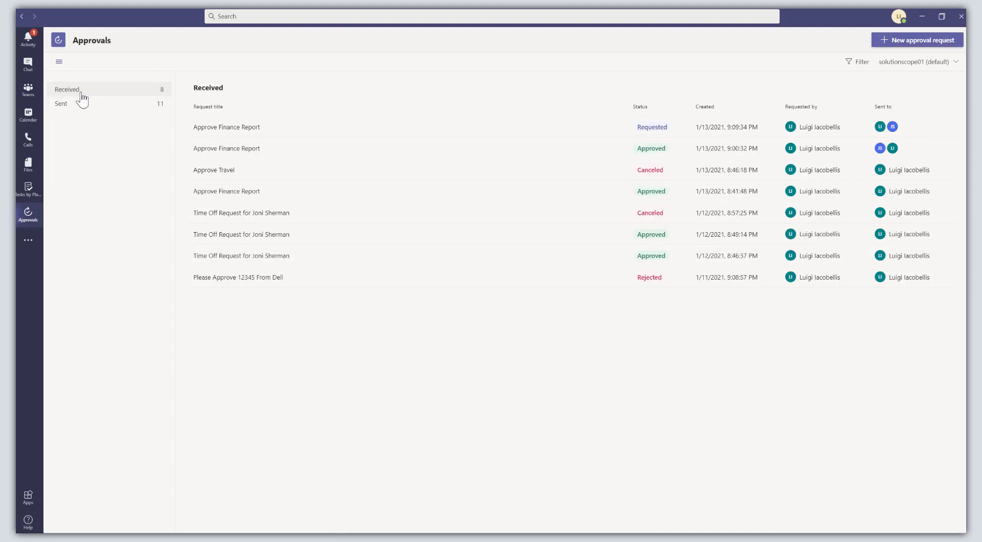
# Open the newest Approve Finance Report request and review its pending response and requester
pyautogui.click(240, 131)
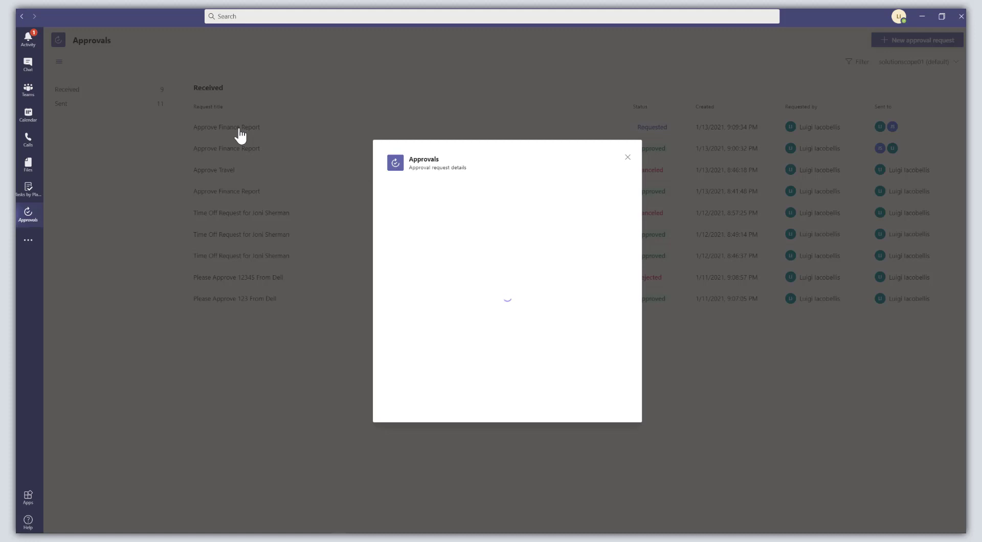
pyautogui.click(251, 136)
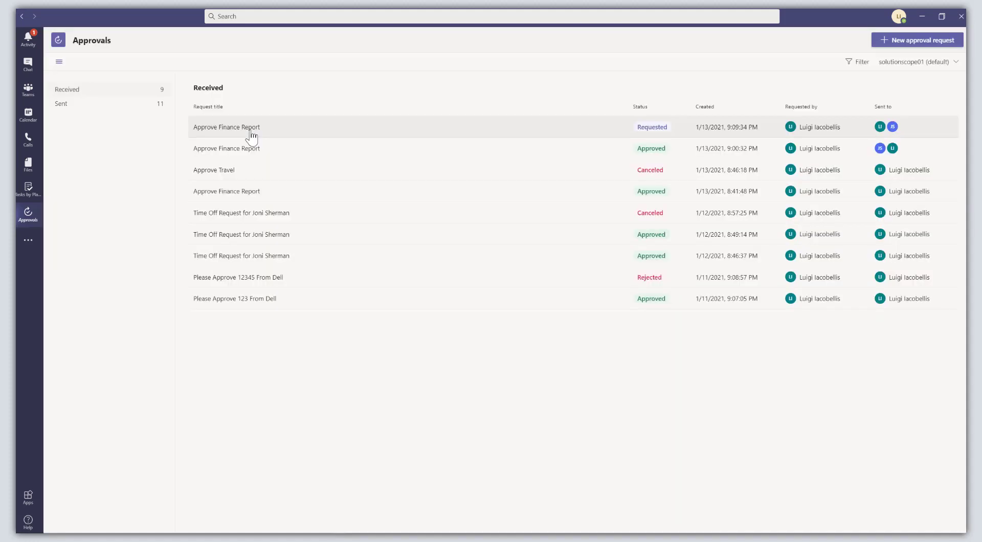
pyautogui.click(251, 136)
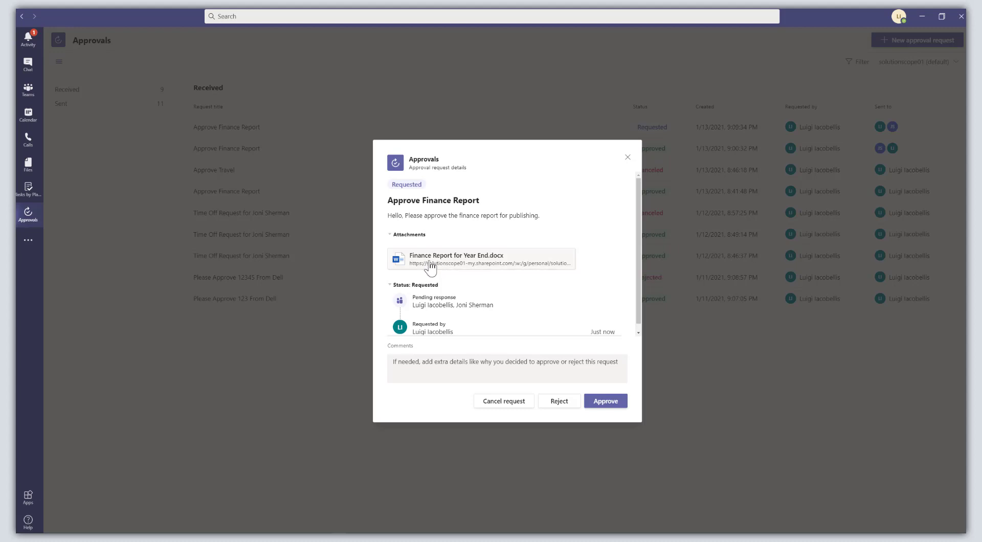
pyautogui.scroll(-1, 408, 289)
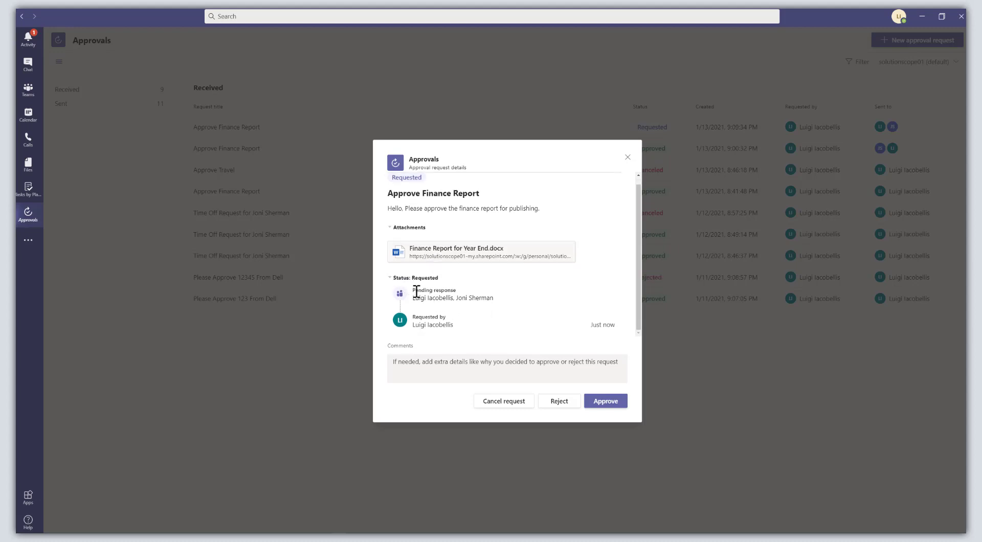
pyautogui.moveTo(415, 292); pyautogui.dragTo(458, 292)
pyautogui.moveTo(417, 317); pyautogui.dragTo(447, 330)
# Write the comment 'The report looks good' on the request
pyautogui.click(459, 367)
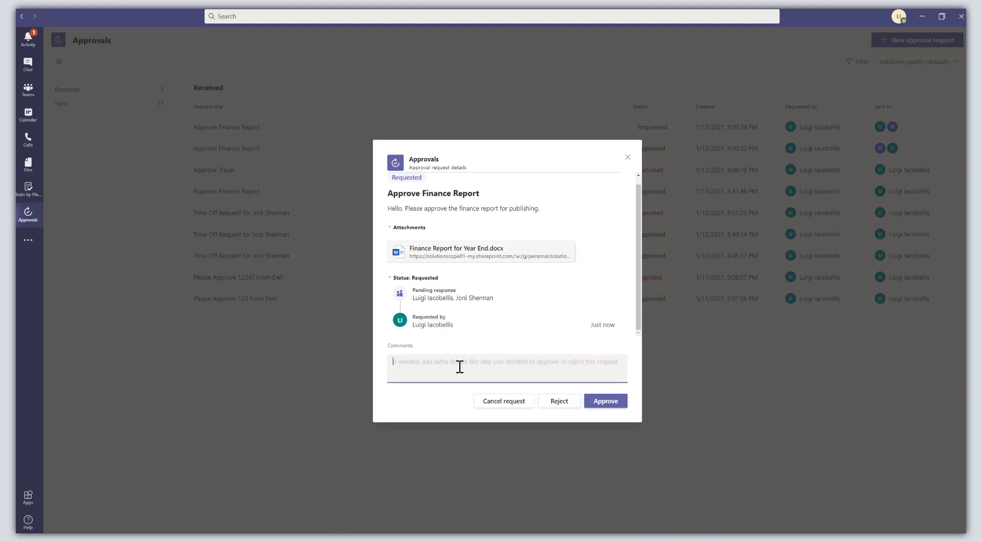
pyautogui.click(471, 384)
pyautogui.write('The report looks good')
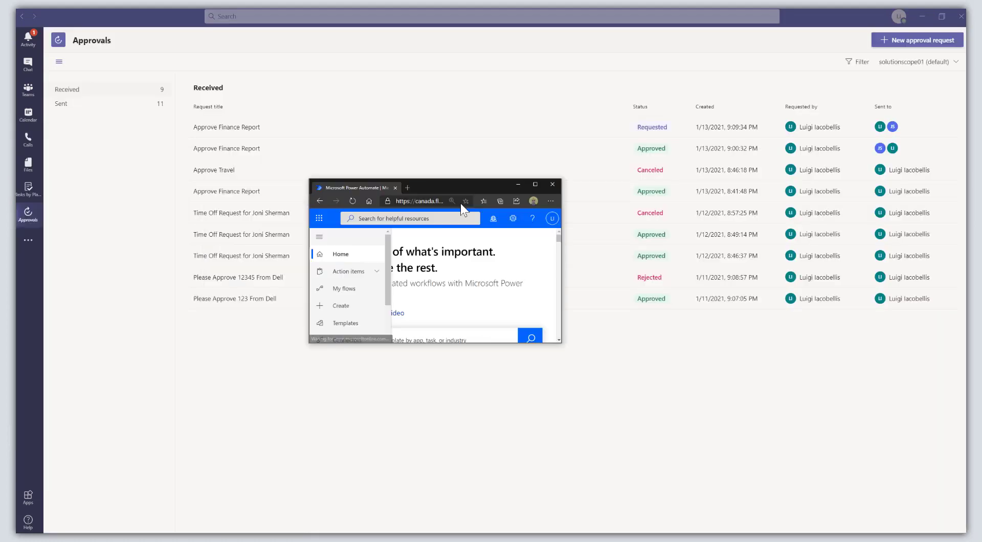
# Maximize the Power Automate window and open the pending Approve Finance Report approval
pyautogui.click(583, 191)
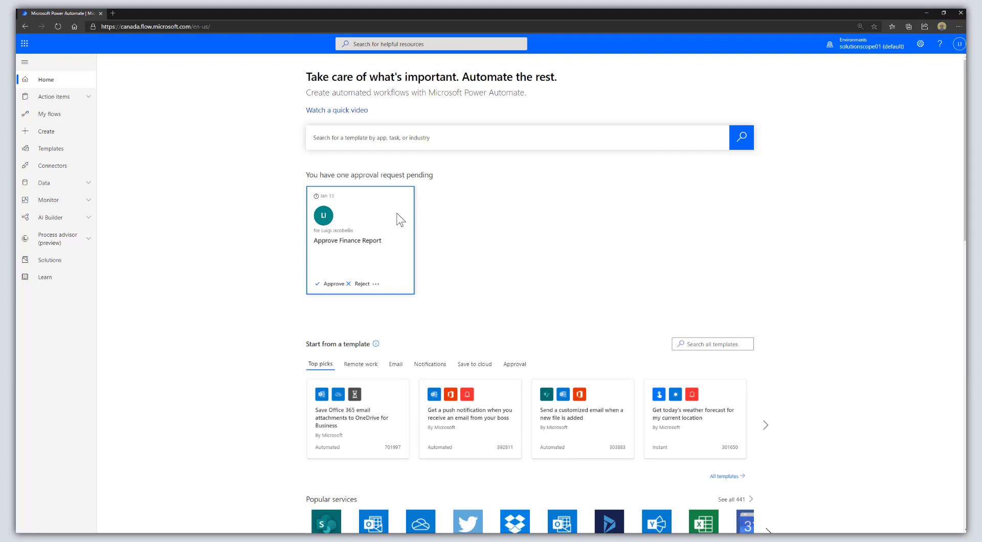
pyautogui.click(358, 226)
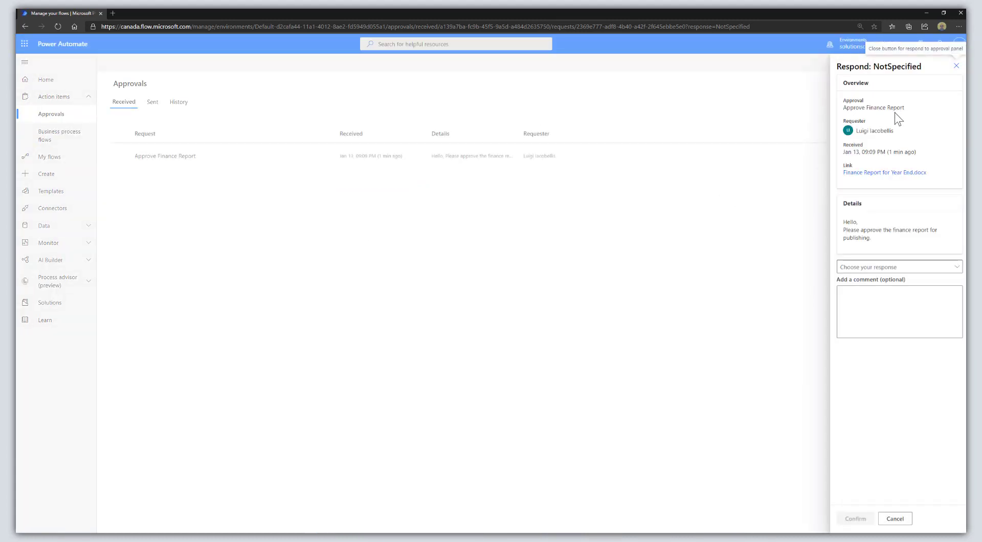
# Choose Reassign, enter another approver's name, then cancel without submitting the response
pyautogui.click(867, 268)
pyautogui.click(867, 268)
pyautogui.click(871, 302)
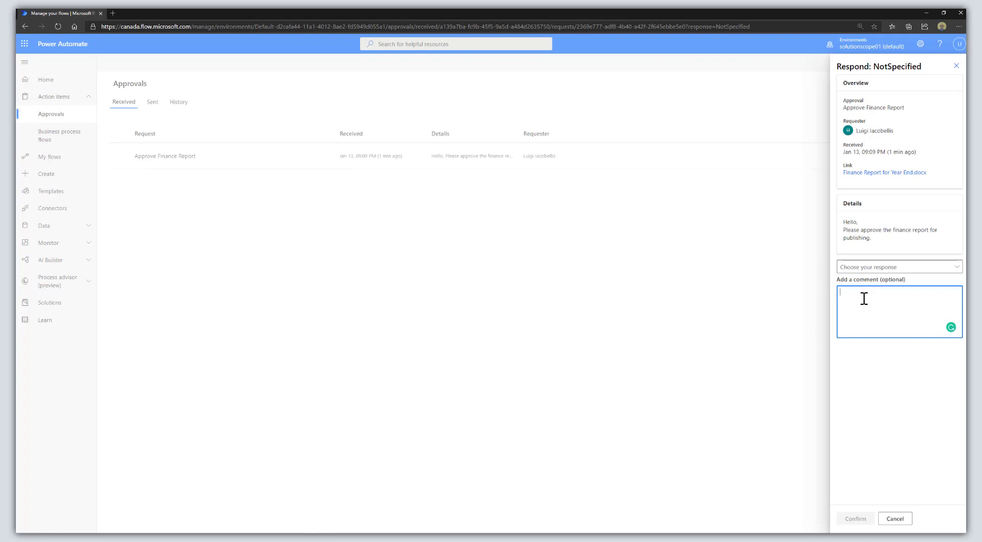
pyautogui.click(855, 268)
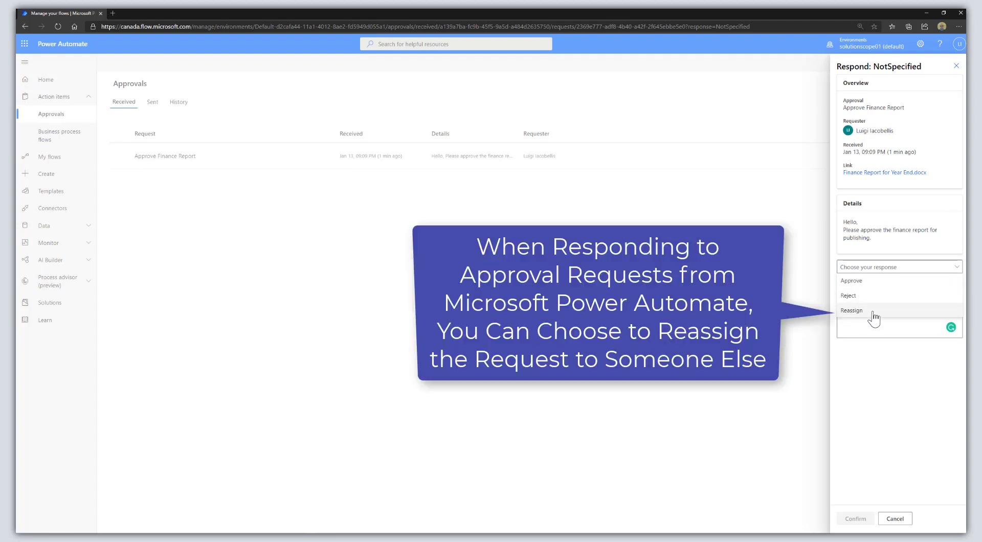
pyautogui.click(873, 313)
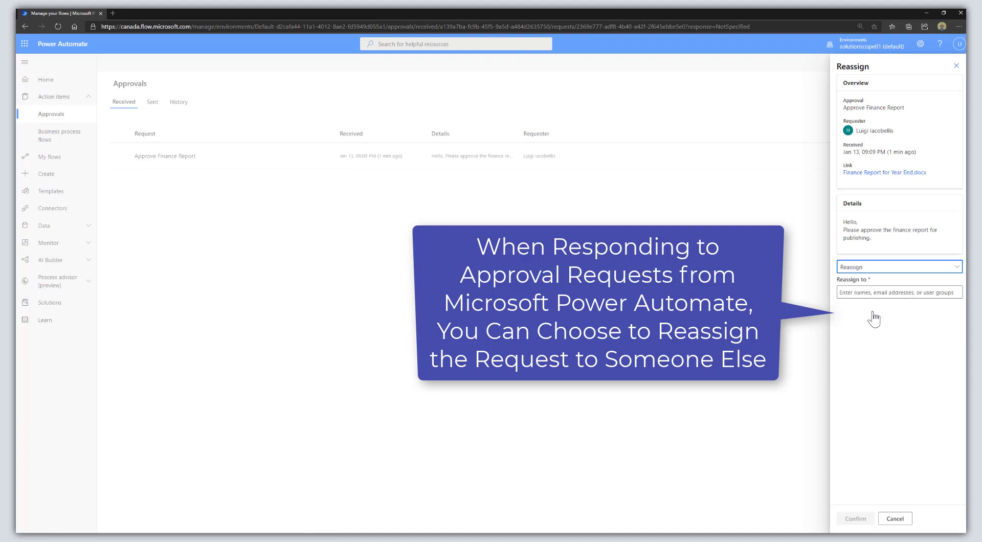
pyautogui.click(855, 293)
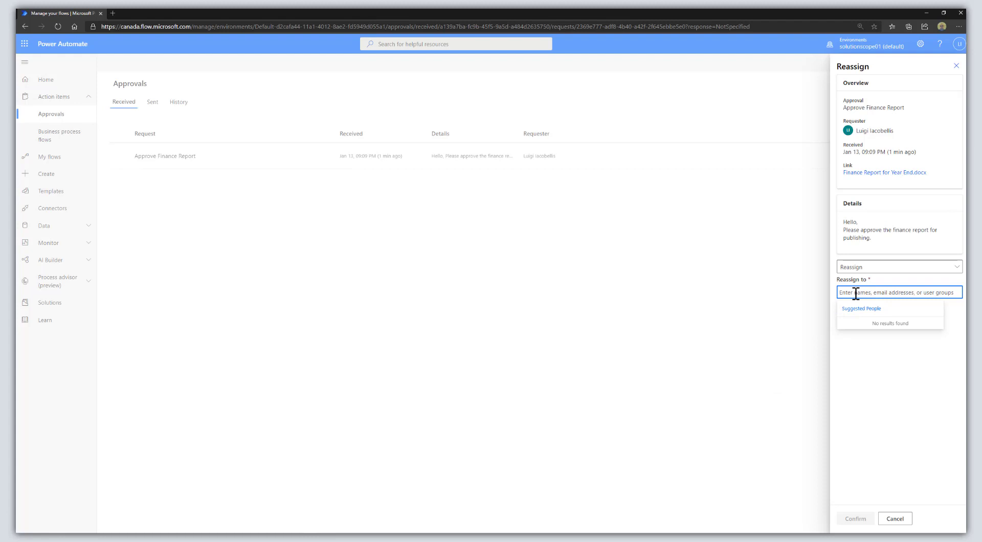
pyautogui.write('Joni Sherman')
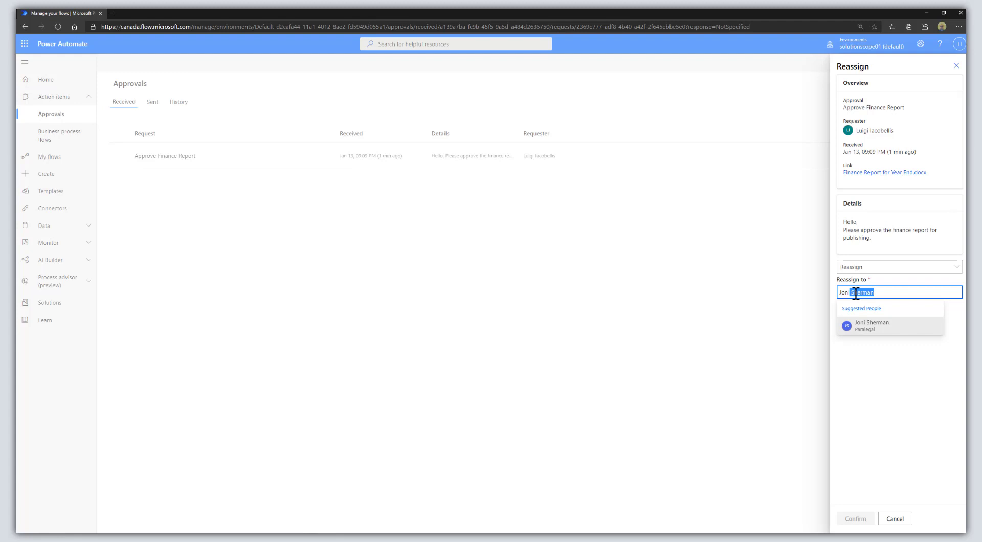
pyautogui.click(750, 359)
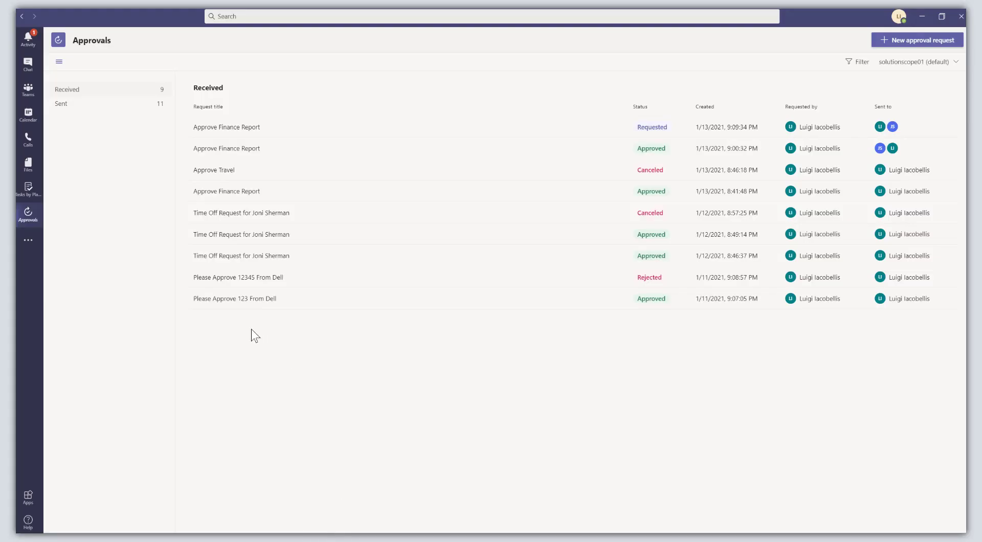
# Open the request from the Activity feed and approve the Approve Finance Report request
pyautogui.click(32, 48)
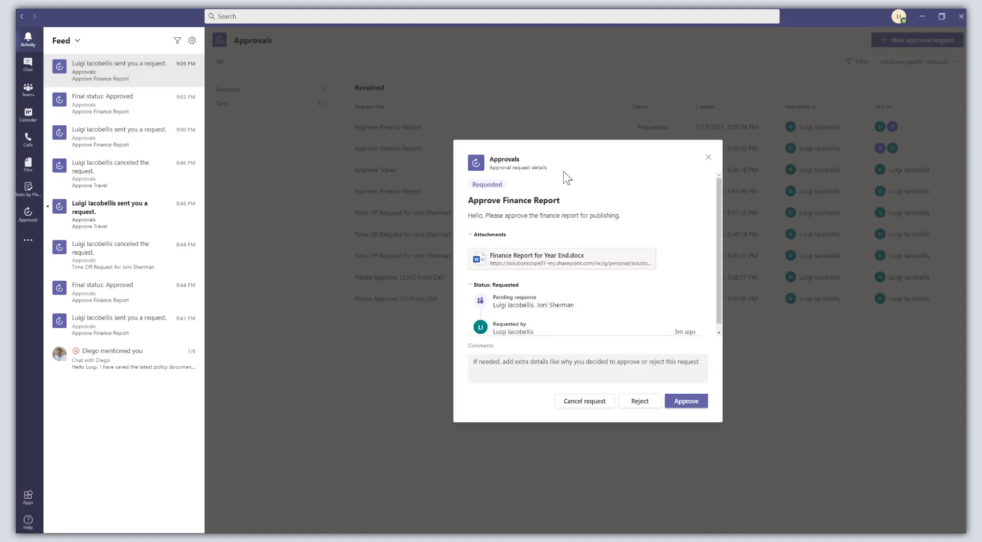
pyautogui.scroll(-1, 593, 307)
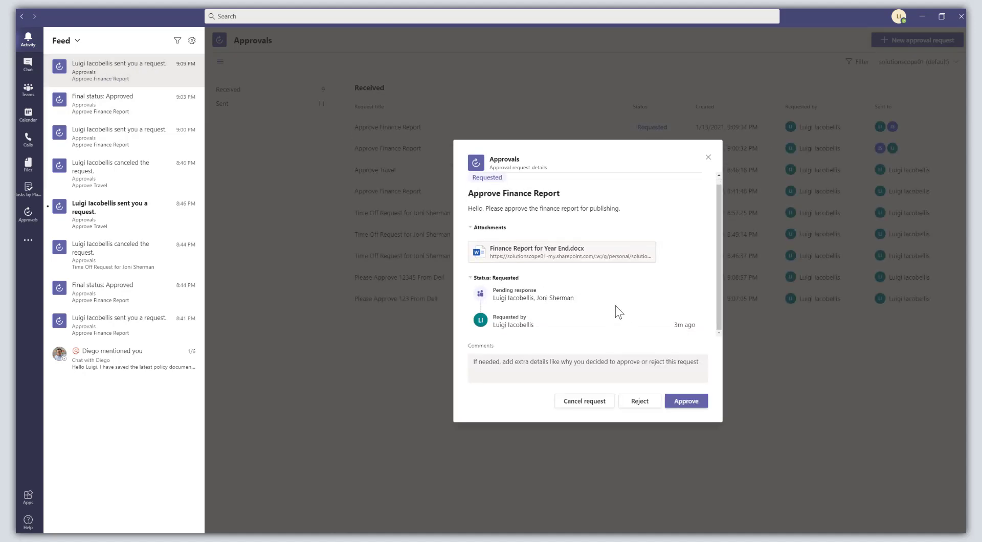
pyautogui.click(575, 366)
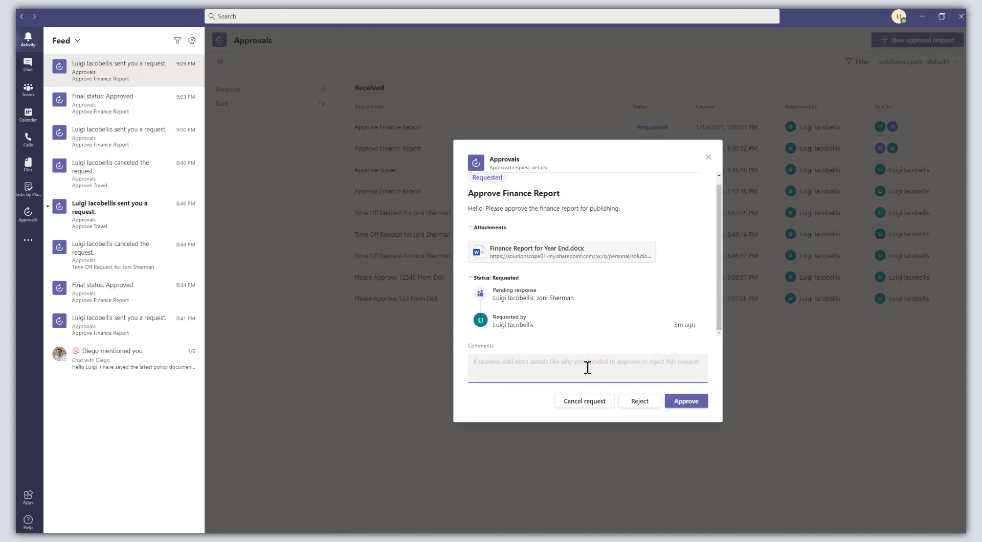
pyautogui.click(683, 405)
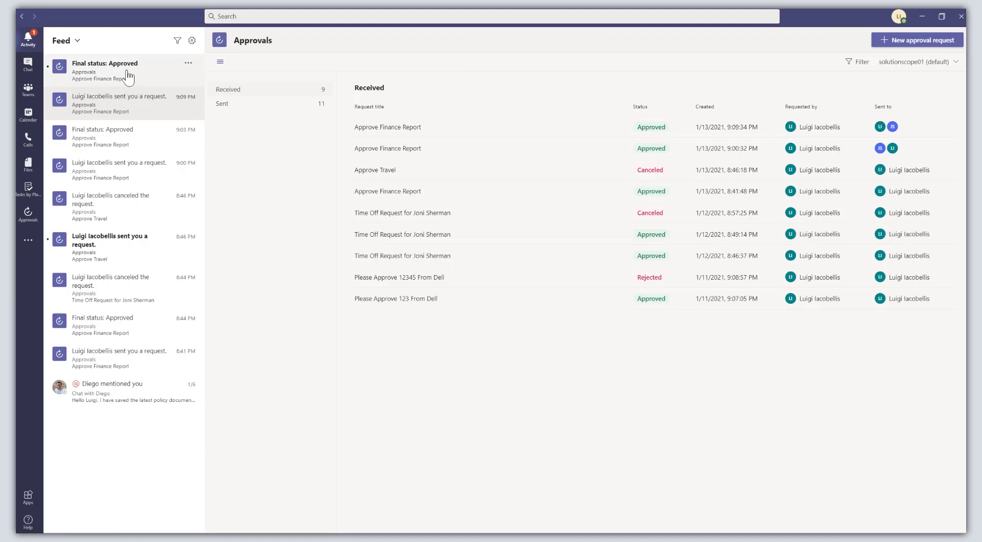
# Open the 'Final status: Approved' Activity notification for the Approve Finance Report request
pyautogui.click(130, 75)
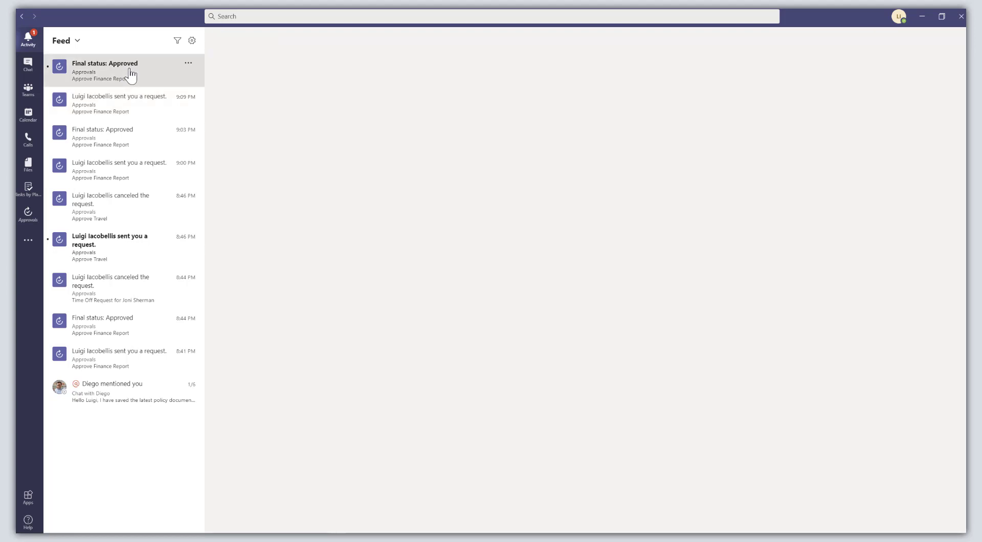